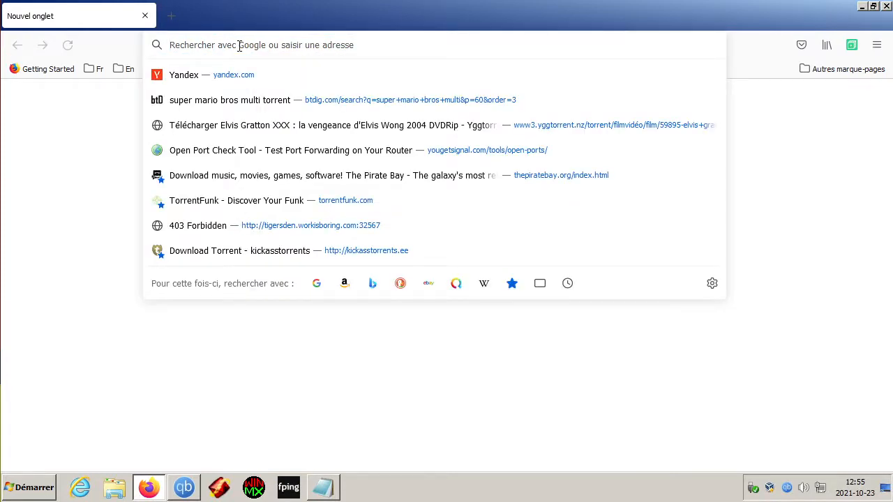
Step: Load tox.chat in a new Firefox tab
{"action": "type", "text": "tox.chat"}
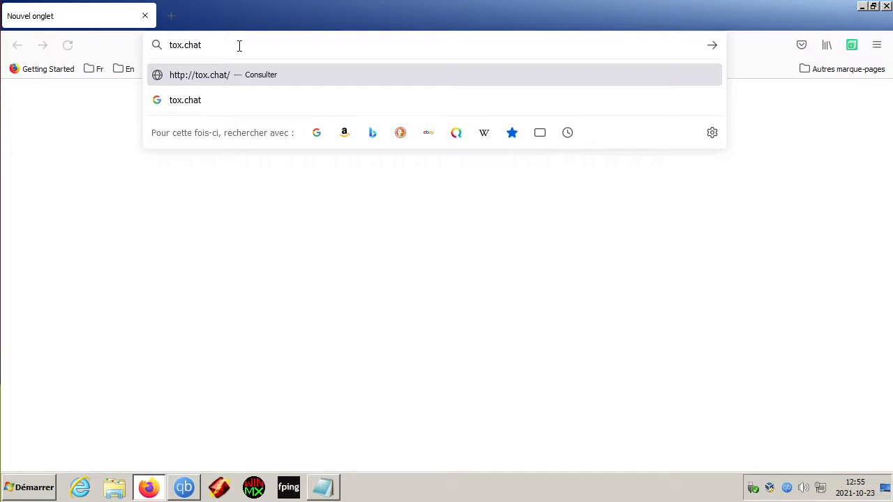
{"action": "key", "text": "Return"}
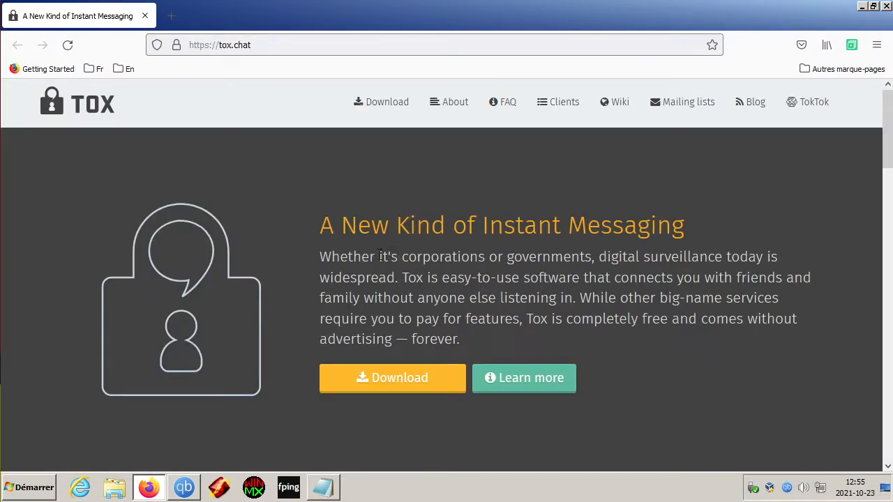
Step: Go from the tox.chat homepage to the Tox download page
{"action": "left_click_drag", "start_coordinate": [379, 256], "coordinate": [432, 260]}
{"action": "left_click", "coordinate": [408, 260]}
{"action": "left_click_drag", "start_coordinate": [382, 258], "coordinate": [433, 260]}
{"action": "left_click", "coordinate": [430, 263]}
{"action": "scroll", "coordinate": [429, 265], "scroll_direction": "down", "scroll_amount": 2}
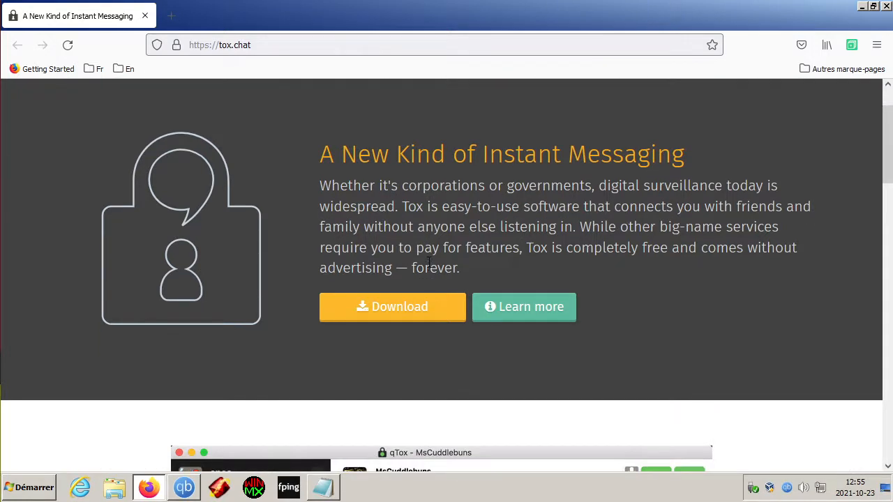
{"action": "left_click", "coordinate": [391, 307]}
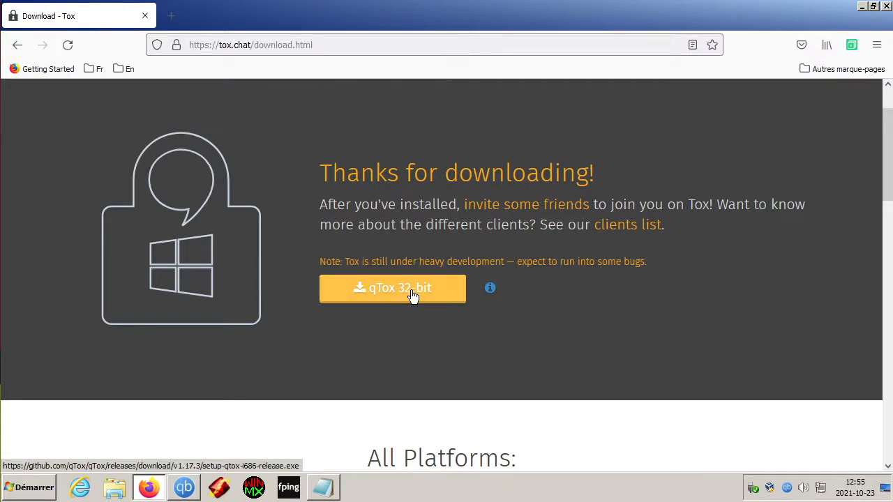
Step: Save the qTox 32-bit installer setup-qtox-i686-release.exe and run it from the downloads list
{"action": "left_click", "coordinate": [412, 296]}
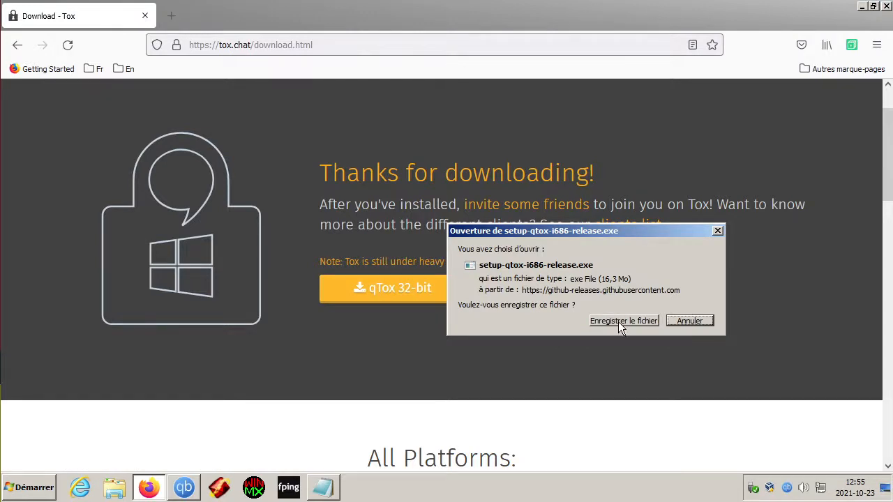
{"action": "left_click", "coordinate": [618, 321]}
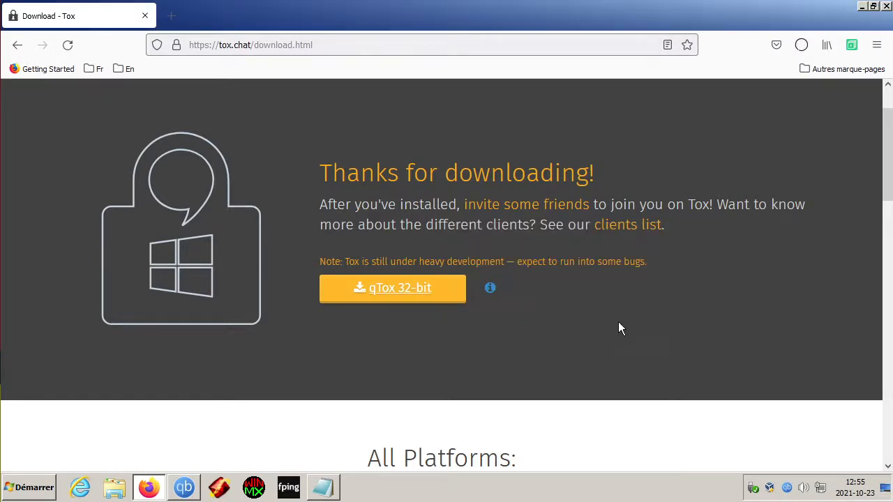
{"action": "left_click", "coordinate": [802, 46]}
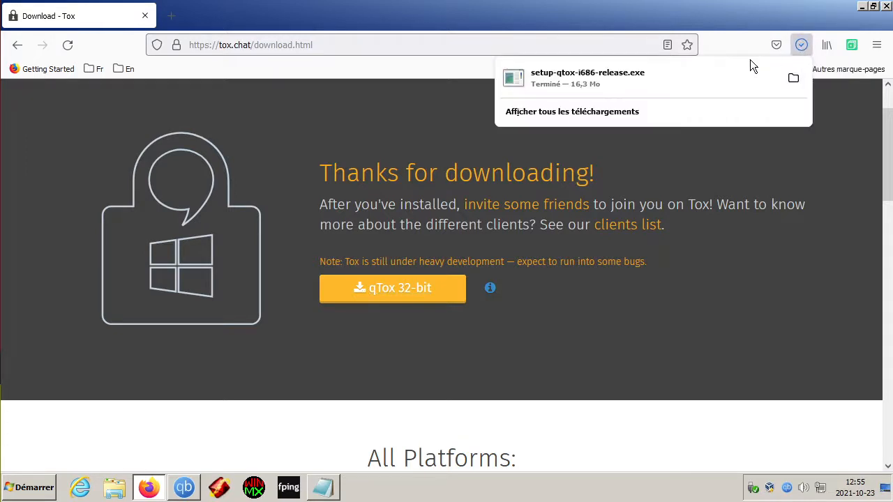
{"action": "left_click", "coordinate": [644, 81]}
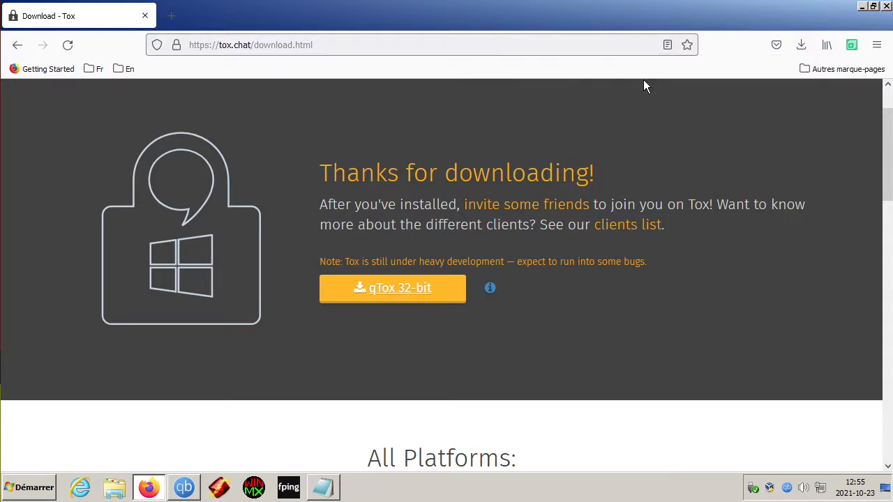
Step: Install qTox to the default location with a desktop shortcut, finishing with Run qTox checked
{"action": "left_click", "coordinate": [501, 252]}
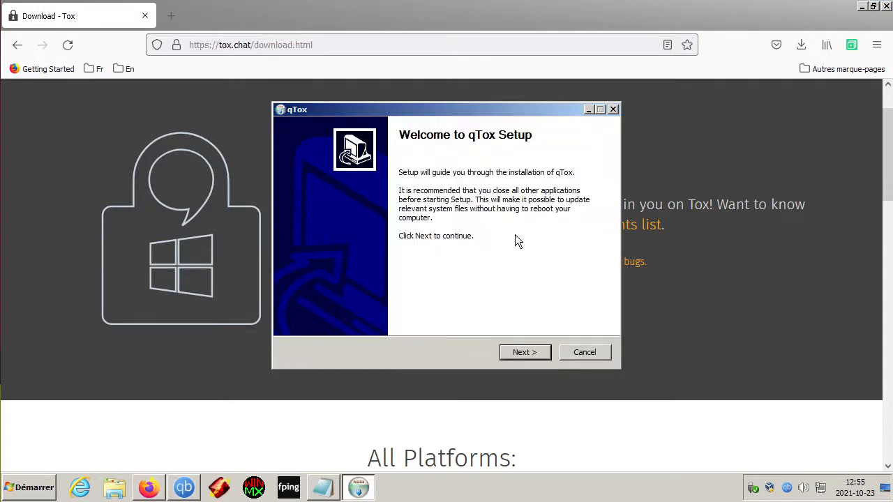
{"action": "left_click", "coordinate": [518, 356]}
{"action": "left_click", "coordinate": [519, 352]}
{"action": "left_click", "coordinate": [521, 353]}
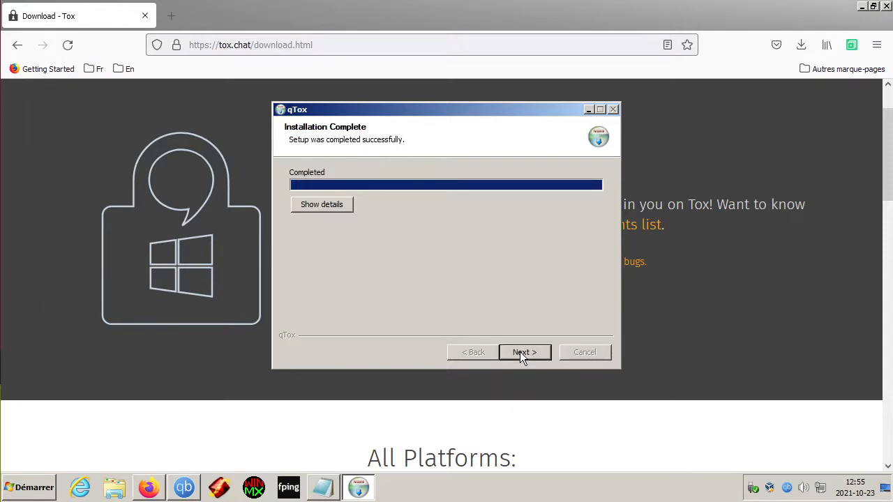
{"action": "left_click", "coordinate": [520, 351]}
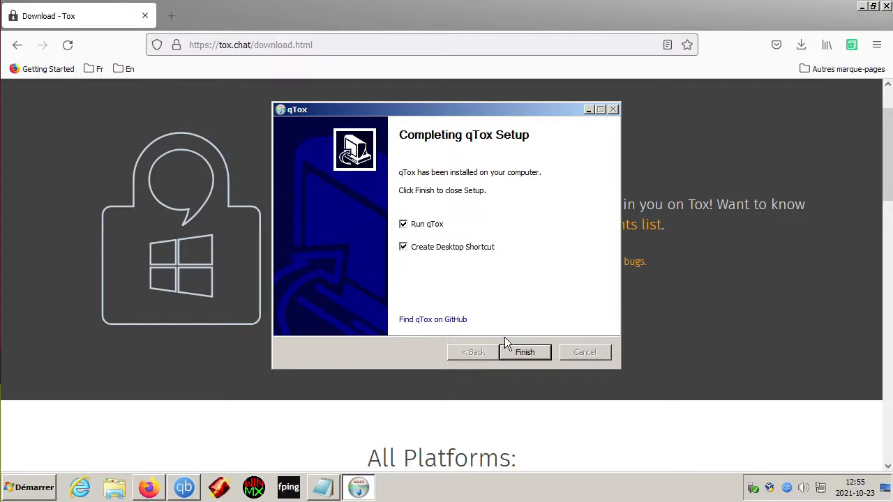
{"action": "left_click", "coordinate": [521, 352]}
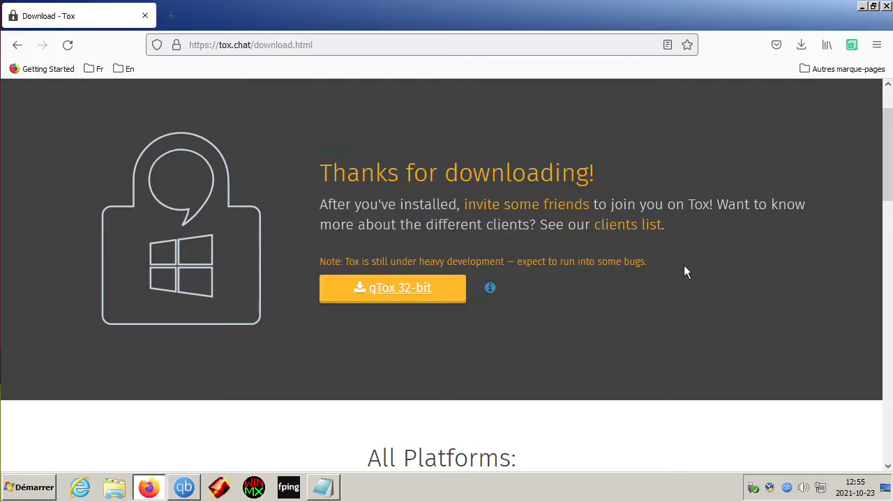
{"action": "left_click", "coordinate": [860, 12]}
Step: Create the profile Marcel123, entering and confirming the account password
{"action": "left_click", "coordinate": [860, 7]}
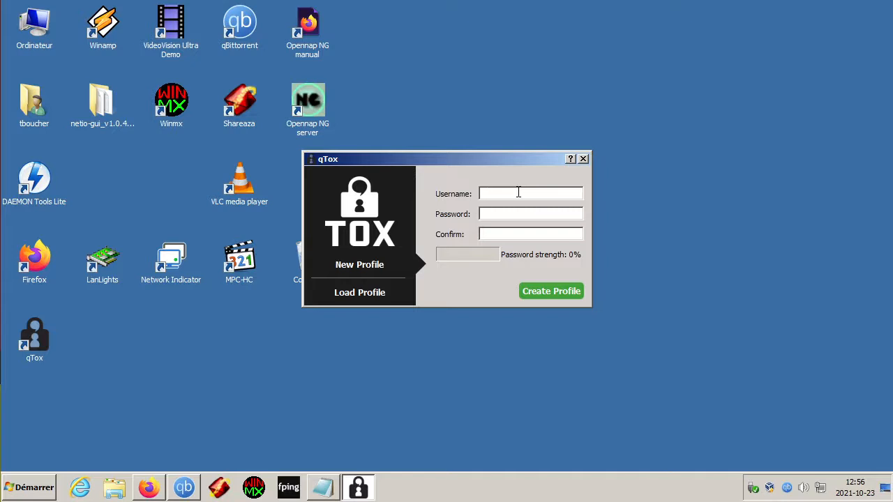
{"action": "type", "text": "Marcel123"}
{"action": "type", "text": "123456123456"}
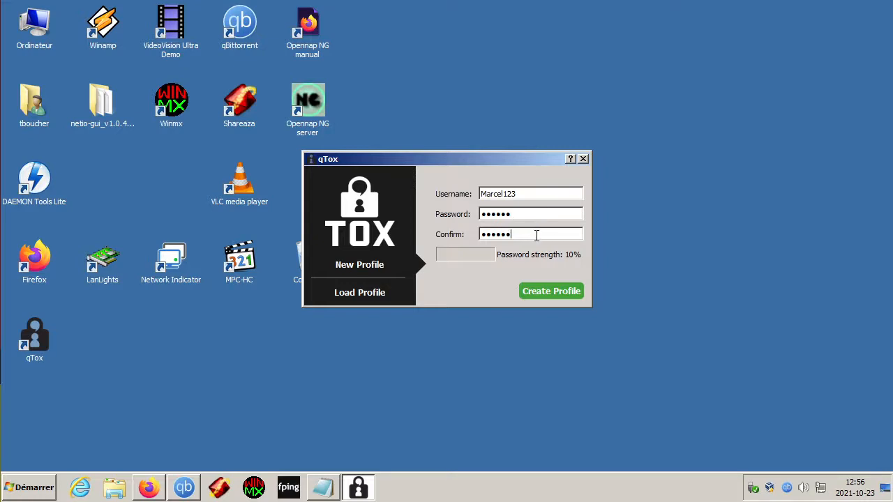
{"action": "left_click", "coordinate": [548, 292]}
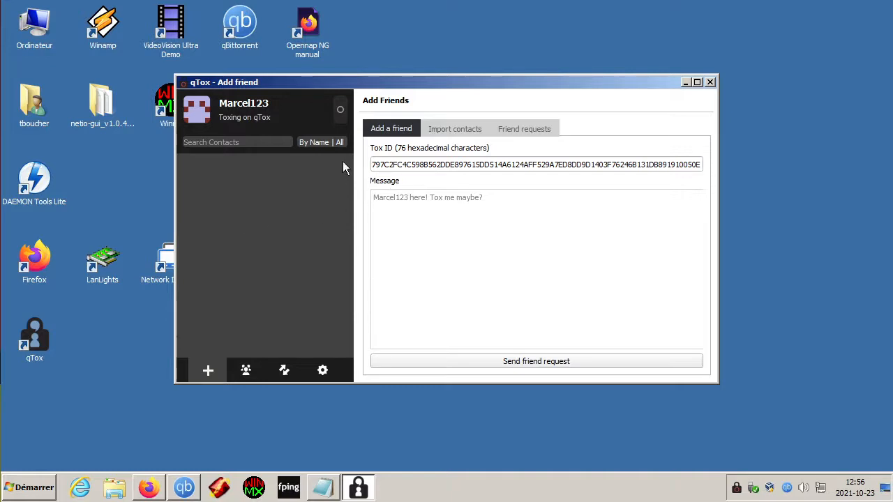
Step: Choose français as the interface language on the General settings tab
{"action": "left_click", "coordinate": [322, 371]}
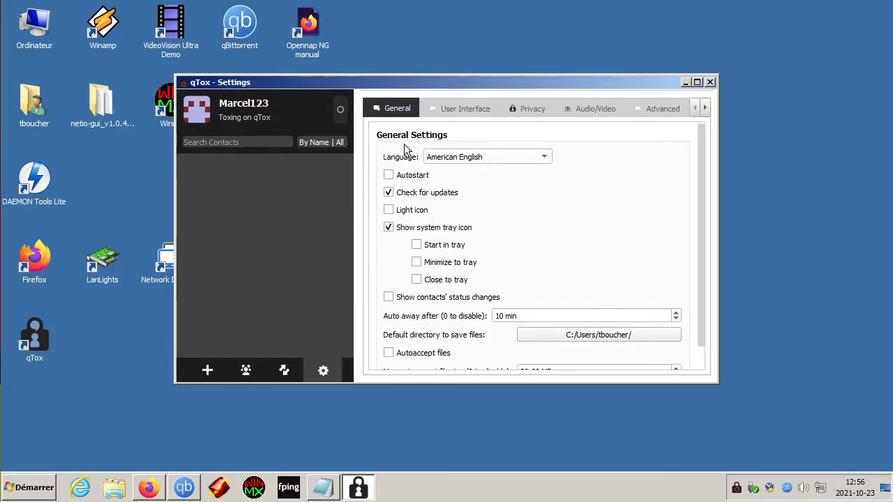
{"action": "left_click", "coordinate": [481, 157]}
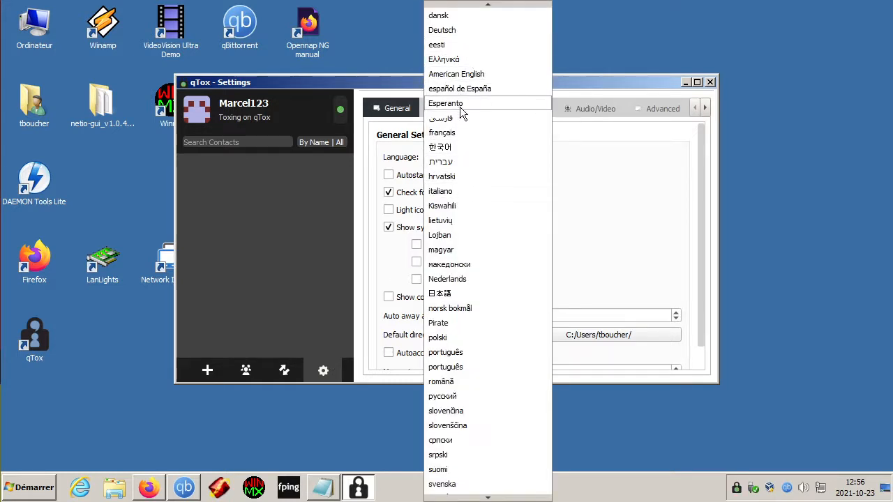
{"action": "scroll", "coordinate": [464, 300], "scroll_direction": "down", "scroll_amount": 2}
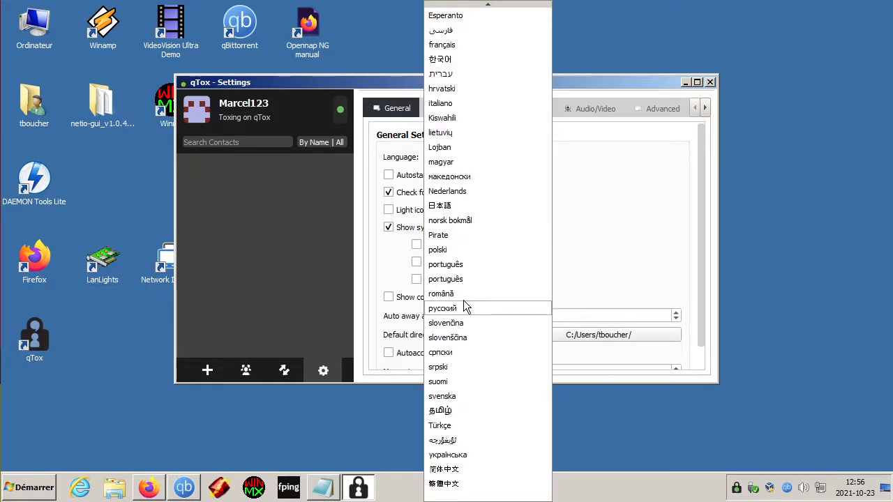
{"action": "scroll", "coordinate": [467, 154], "scroll_direction": "up", "scroll_amount": 3}
{"action": "left_click", "coordinate": [454, 147]}
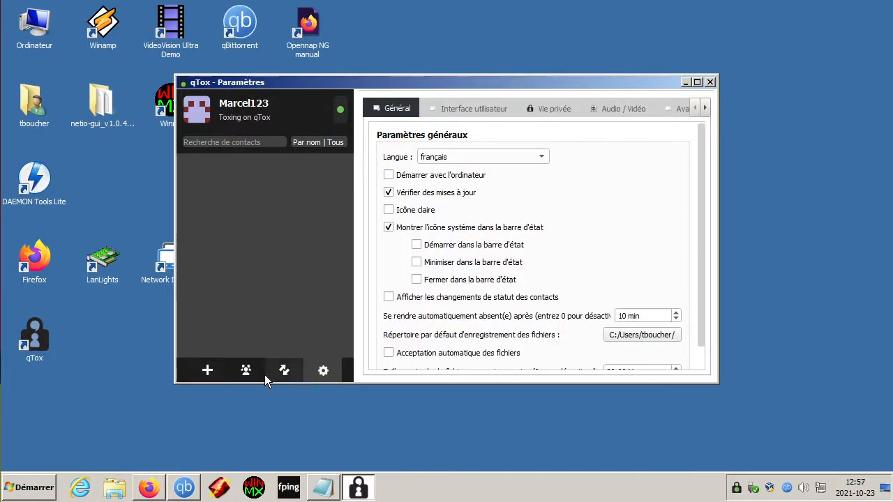
Step: Browse the Importer and Demandes tabs, then empty the ID Tox field on Ajouter un contact
{"action": "left_click", "coordinate": [203, 370]}
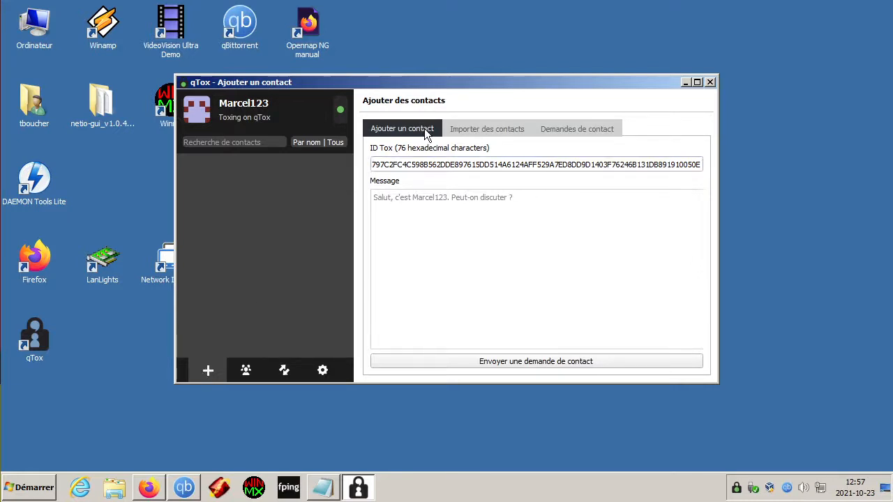
{"action": "left_click", "coordinate": [485, 129]}
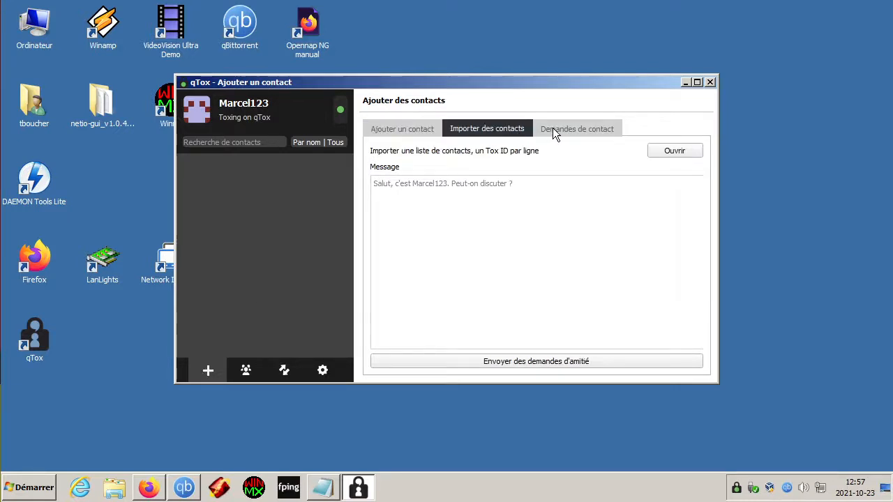
{"action": "left_click", "coordinate": [553, 128]}
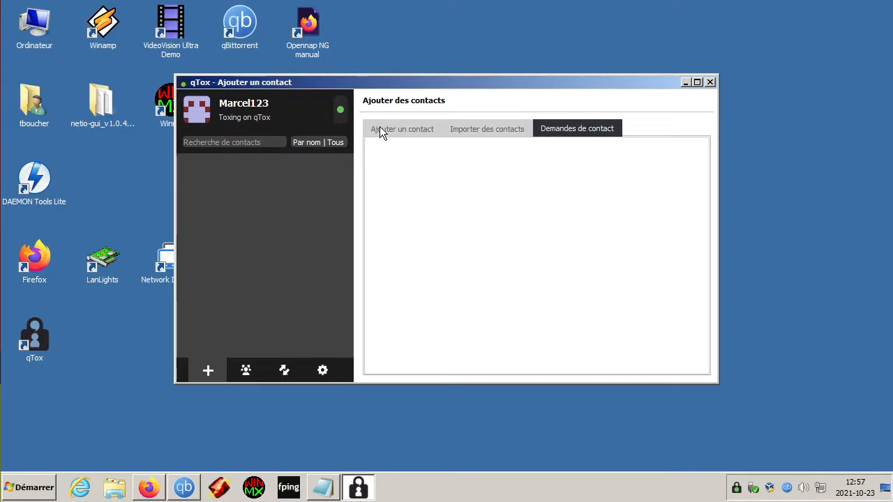
{"action": "left_click", "coordinate": [414, 130]}
{"action": "double_click", "coordinate": [422, 162]}
{"action": "key", "text": "BackSpace"}
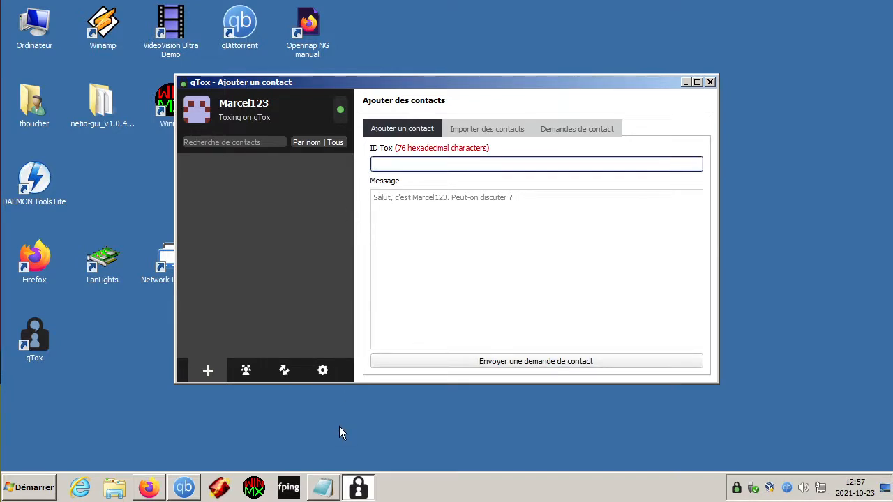
Step: Copy the friend's Tox ID from the Notepad note
{"action": "left_click", "coordinate": [323, 488]}
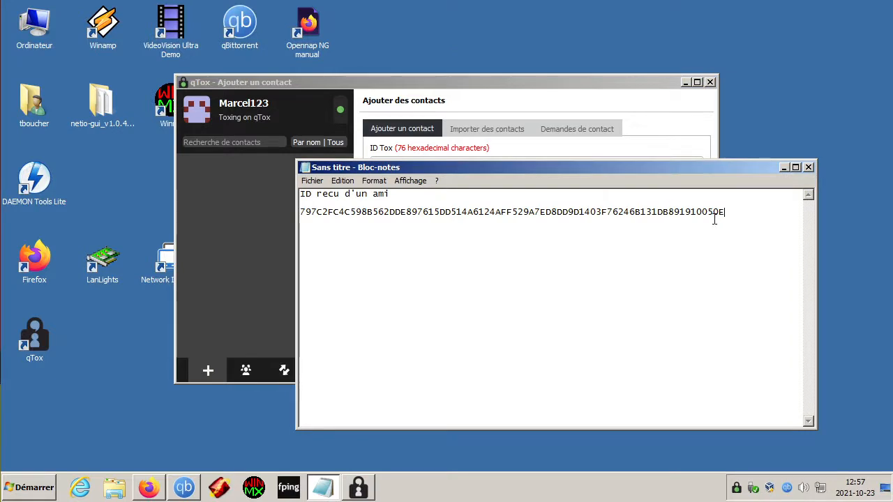
{"action": "left_click_drag", "start_coordinate": [726, 212], "coordinate": [295, 215]}
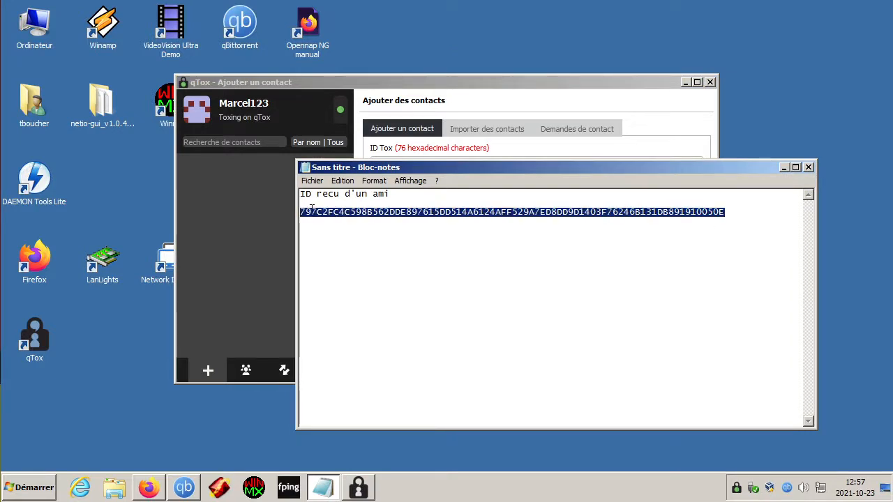
{"action": "right_click", "coordinate": [312, 212]}
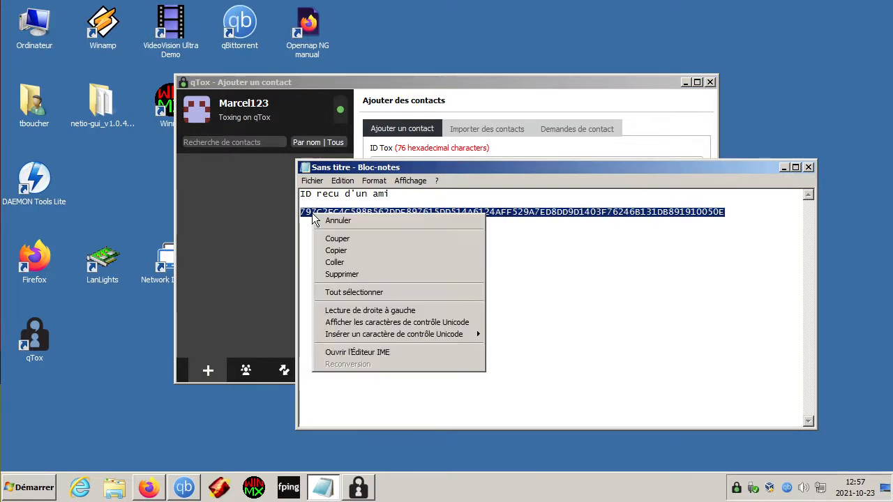
{"action": "left_click", "coordinate": [354, 251]}
Step: Paste the friend's ID into the ID Tox field, send the request, and open test's chat
{"action": "left_click_drag", "start_coordinate": [409, 169], "coordinate": [462, 243]}
{"action": "left_click", "coordinate": [424, 164]}
{"action": "right_click", "coordinate": [424, 166]}
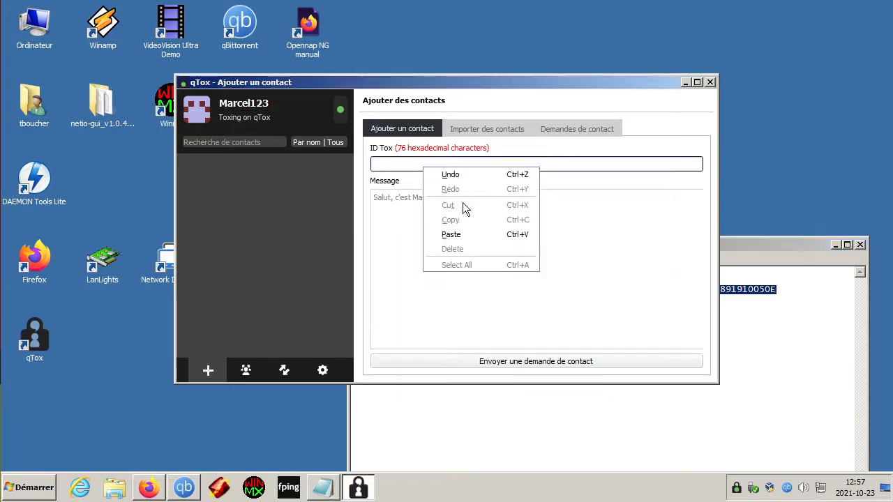
{"action": "left_click", "coordinate": [461, 232]}
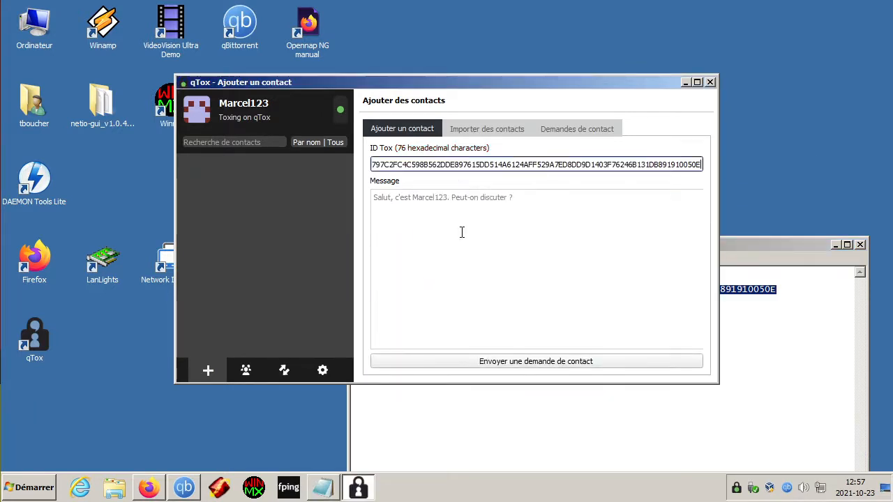
{"action": "left_click", "coordinate": [506, 361]}
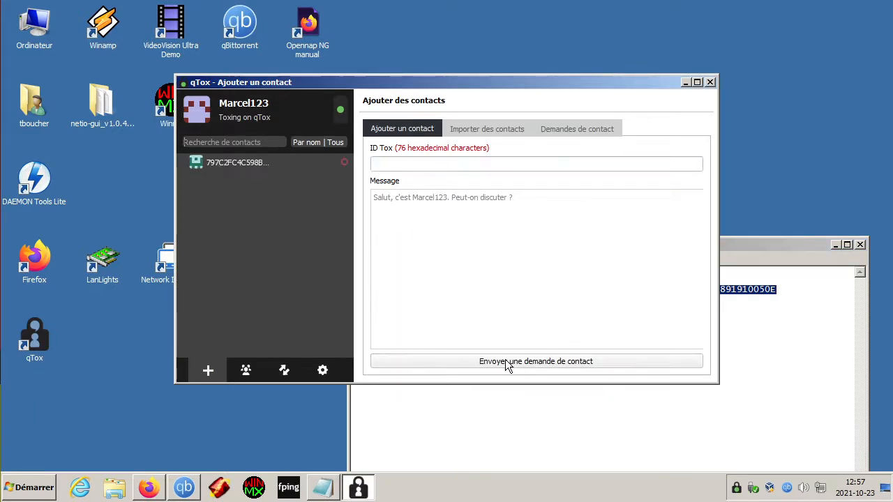
{"action": "left_click", "coordinate": [226, 162]}
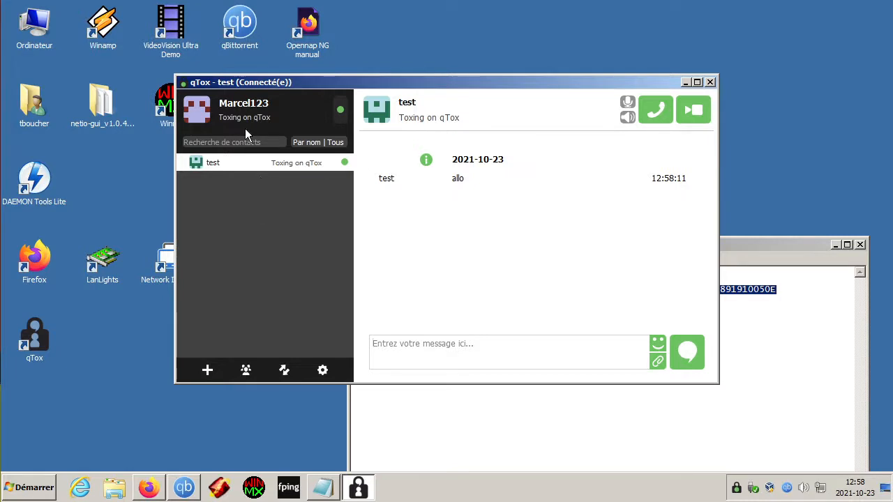
Step: Copy your own Tox ID from the Mon profil page
{"action": "left_click_drag", "start_coordinate": [256, 87], "coordinate": [265, 106]}
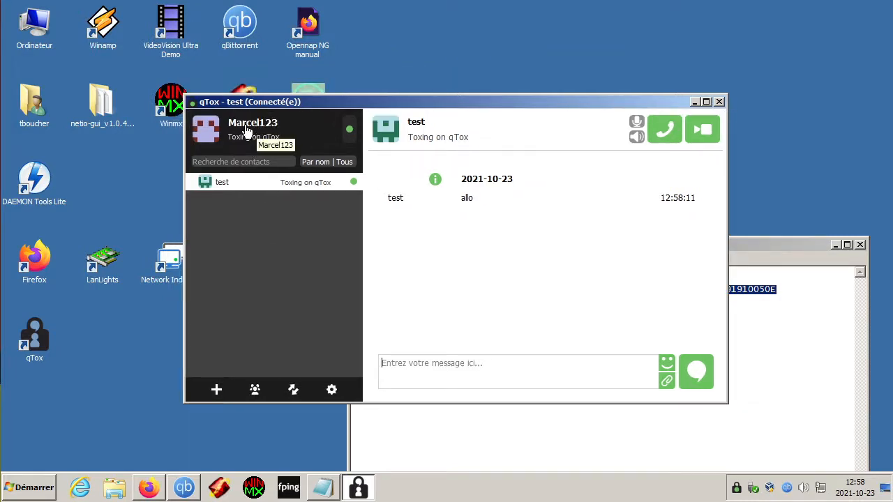
{"action": "left_click", "coordinate": [261, 129]}
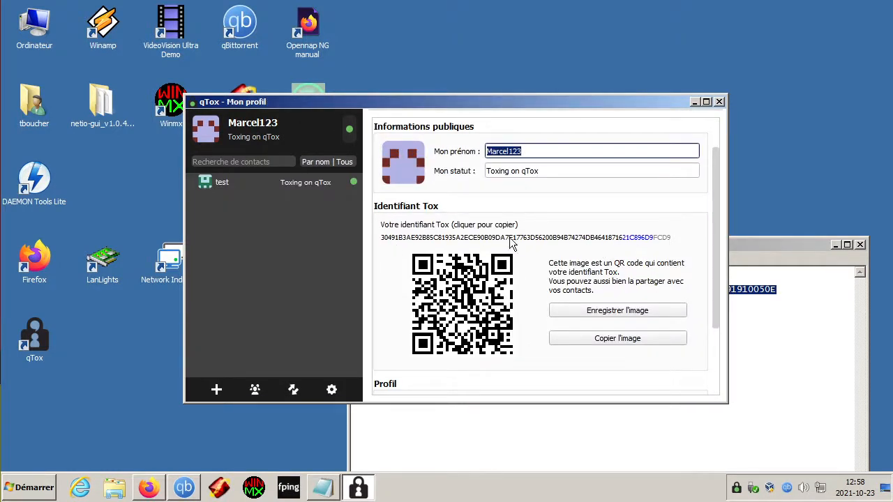
{"action": "left_click", "coordinate": [472, 228]}
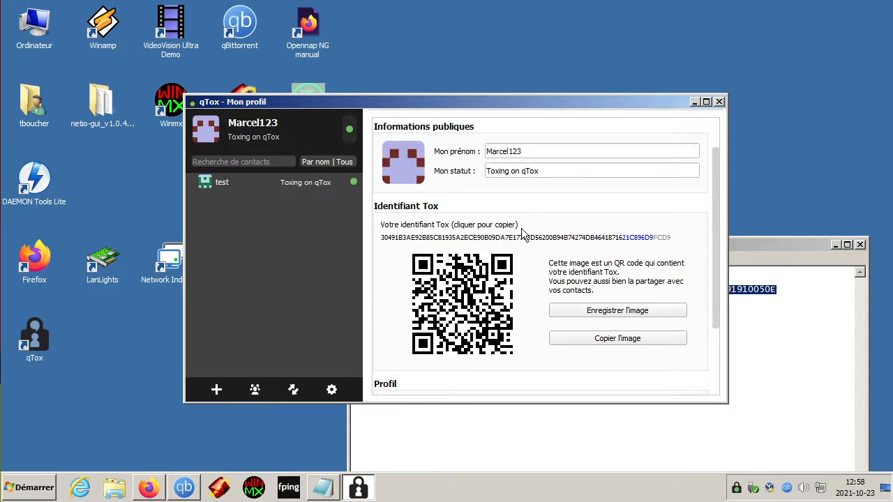
{"action": "left_click", "coordinate": [789, 330]}
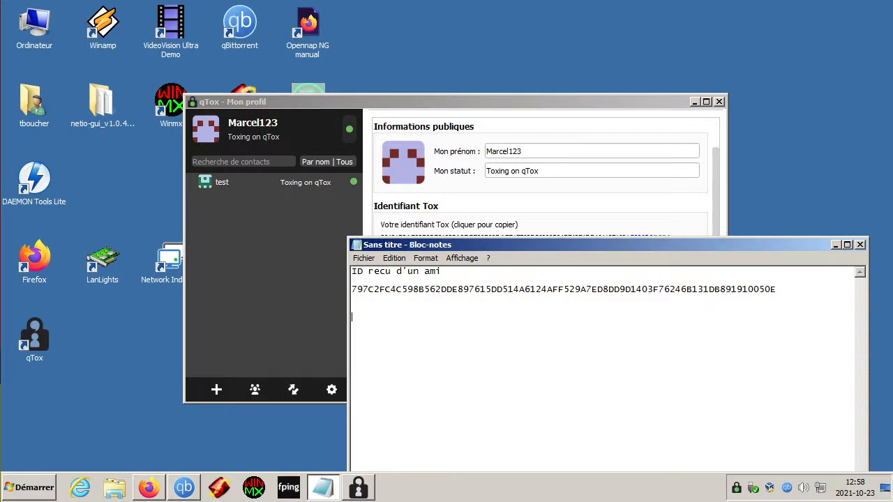
Step: Paste your own Tox ID onto two new lines in Notepad
{"action": "key", "text": "ctrl+v"}
{"action": "key", "text": "Return"}
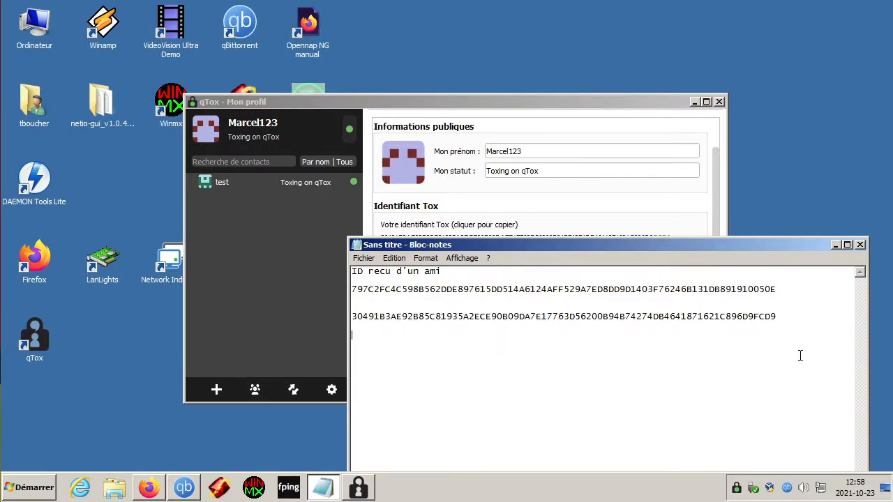
{"action": "right_click", "coordinate": [621, 364]}
{"action": "left_click", "coordinate": [661, 251]}
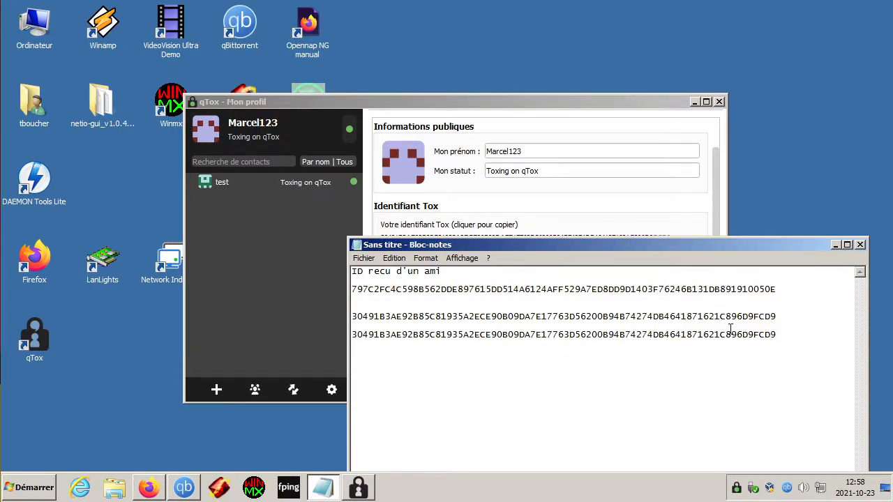
Step: Select the entire last Tox ID line in Notepad
{"action": "left_click_drag", "start_coordinate": [780, 335], "coordinate": [352, 337]}
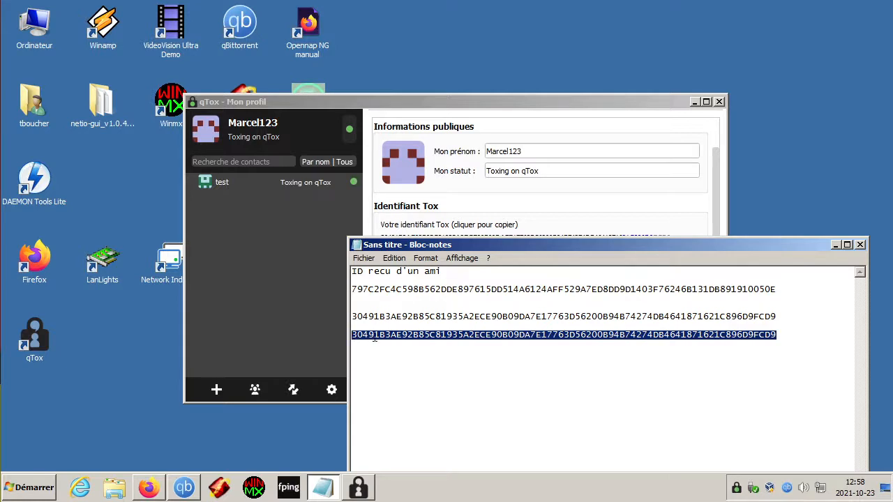
{"action": "left_click_drag", "start_coordinate": [778, 334], "coordinate": [347, 339]}
{"action": "left_click", "coordinate": [394, 335]}
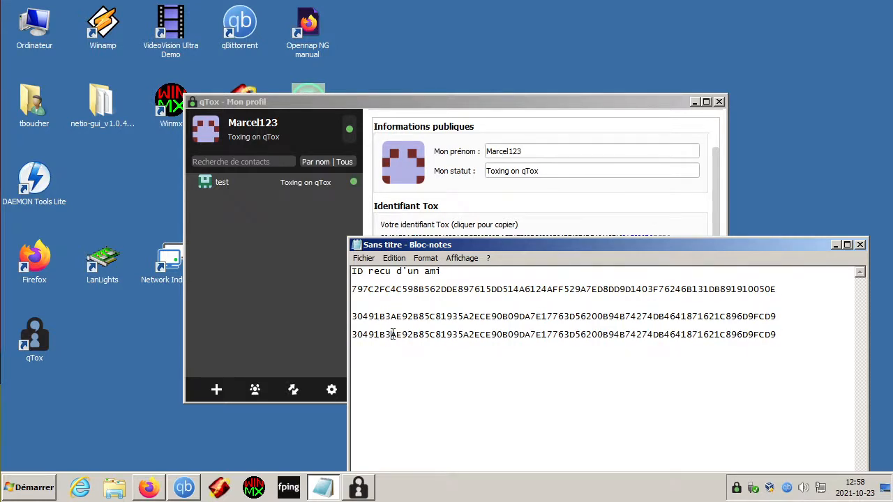
{"action": "left_click_drag", "start_coordinate": [778, 334], "coordinate": [349, 336]}
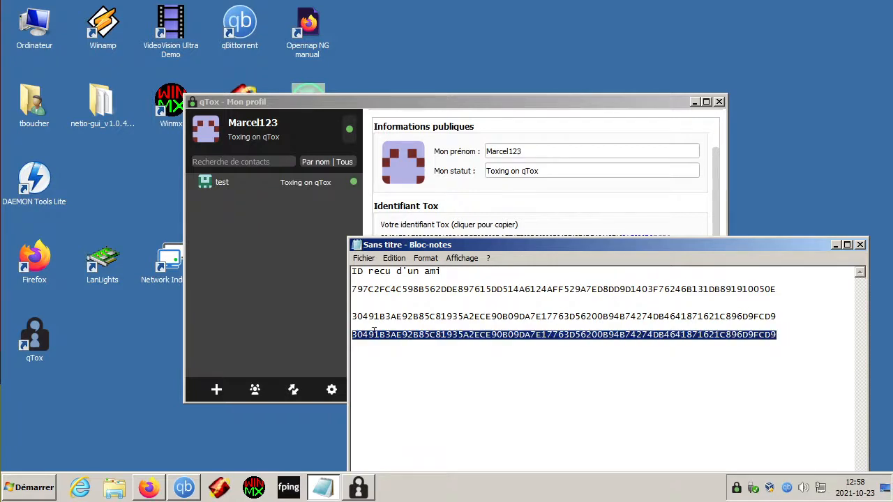
{"action": "left_click", "coordinate": [778, 335]}
{"action": "left_click_drag", "start_coordinate": [777, 337], "coordinate": [354, 340]}
{"action": "left_click", "coordinate": [304, 267]}
Step: Add a new contact circle and rename it Amis
{"action": "left_click", "coordinate": [230, 186]}
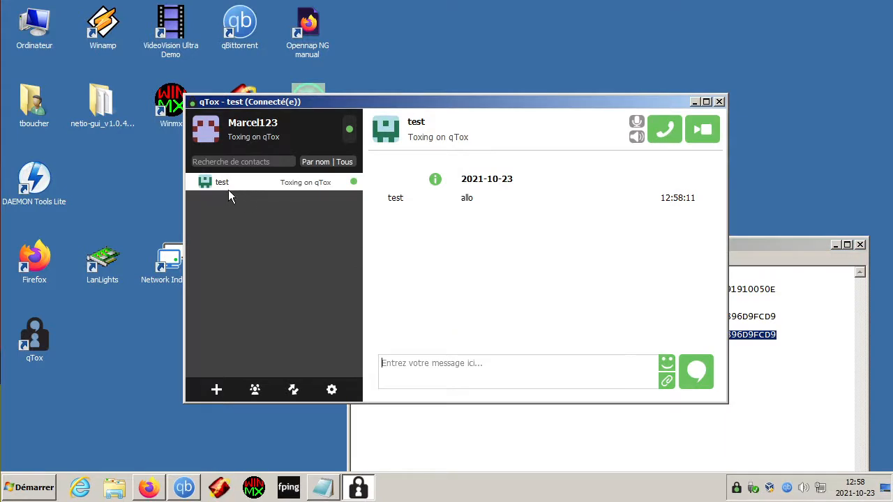
{"action": "right_click", "coordinate": [237, 202]}
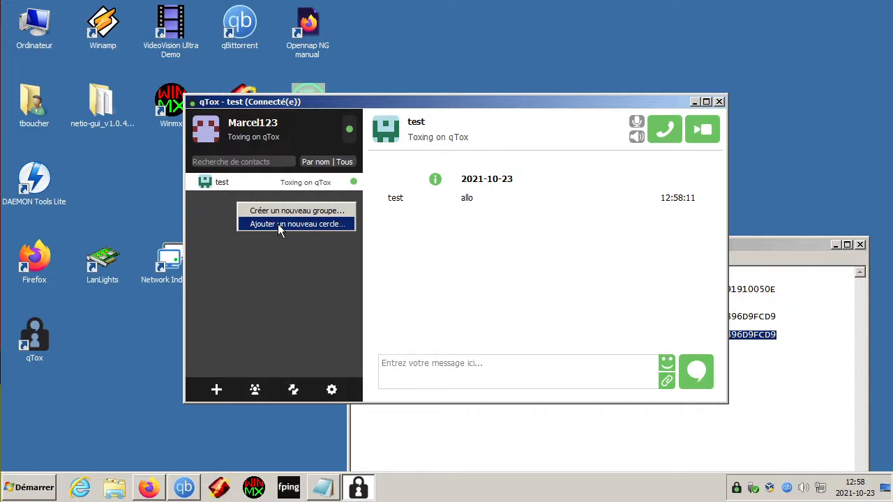
{"action": "left_click", "coordinate": [277, 224]}
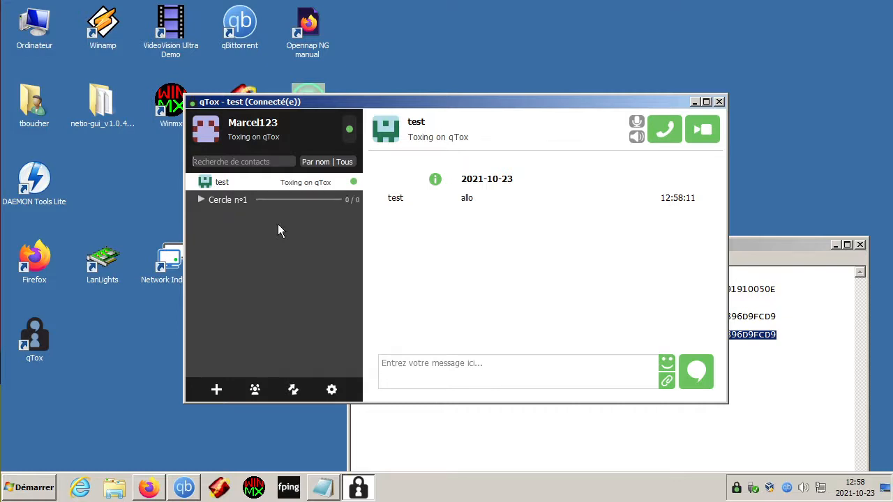
{"action": "right_click", "coordinate": [234, 200]}
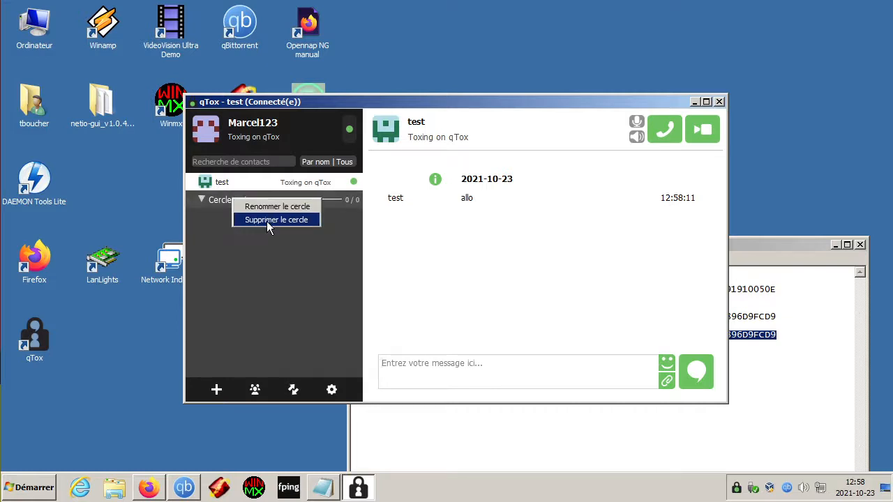
{"action": "left_click", "coordinate": [275, 207]}
{"action": "type", "text": "Amis"}
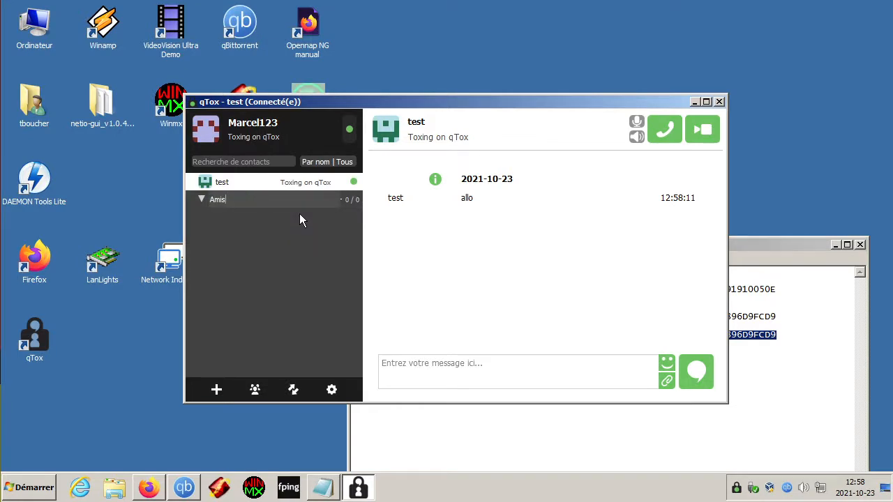
{"action": "key", "text": "Return"}
Step: Move contact test into the Amis circle, then collapse and expand the circle
{"action": "right_click", "coordinate": [252, 181]}
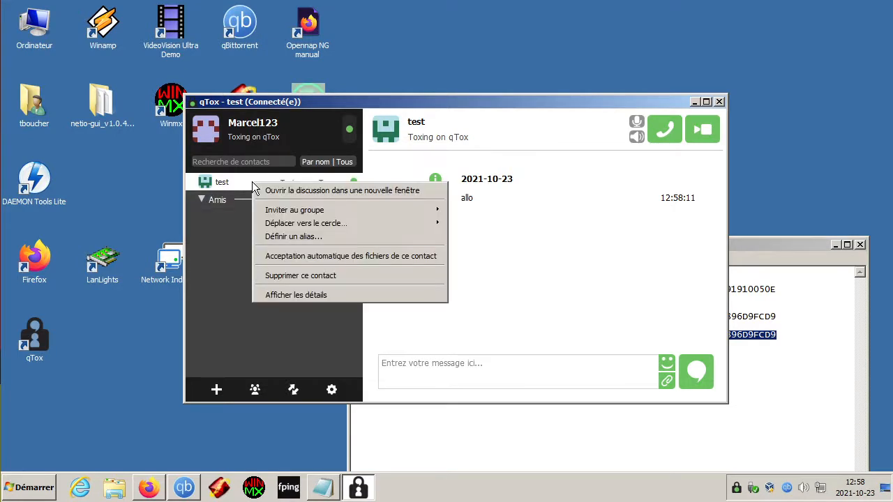
{"action": "mouse_move", "coordinate": [273, 213]}
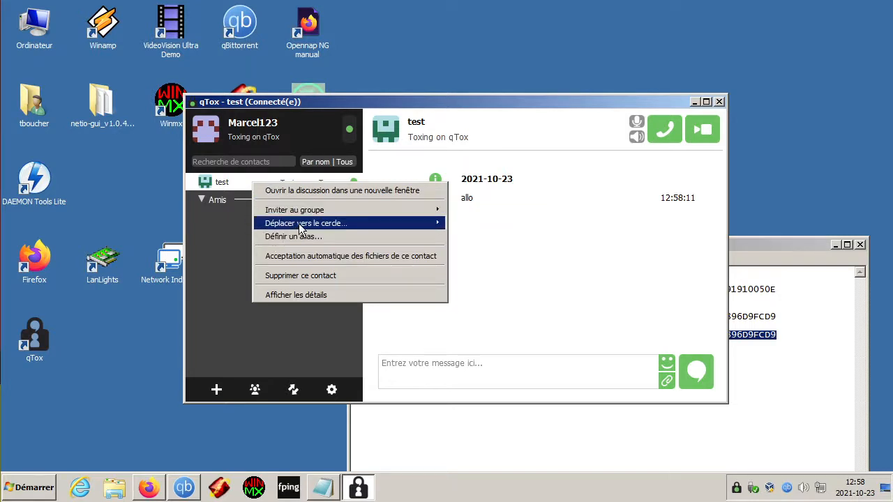
{"action": "mouse_move", "coordinate": [433, 227]}
{"action": "left_click", "coordinate": [491, 242]}
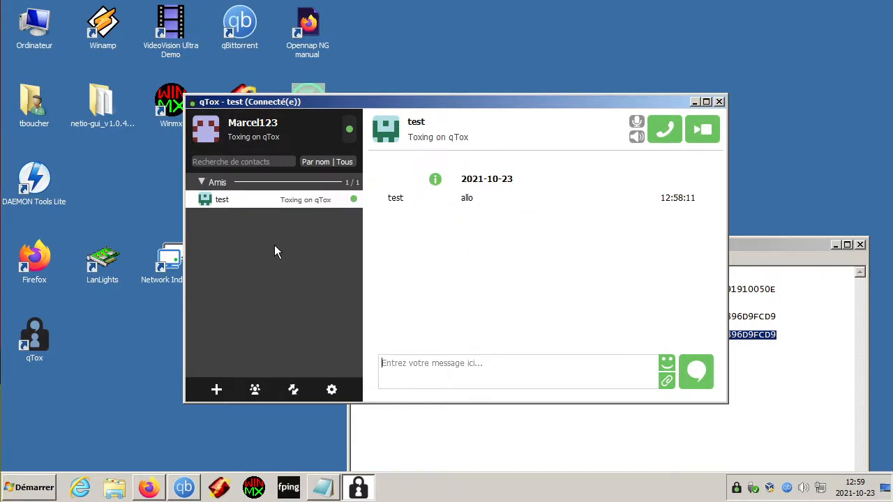
{"action": "left_click", "coordinate": [202, 182]}
{"action": "left_click", "coordinate": [202, 182]}
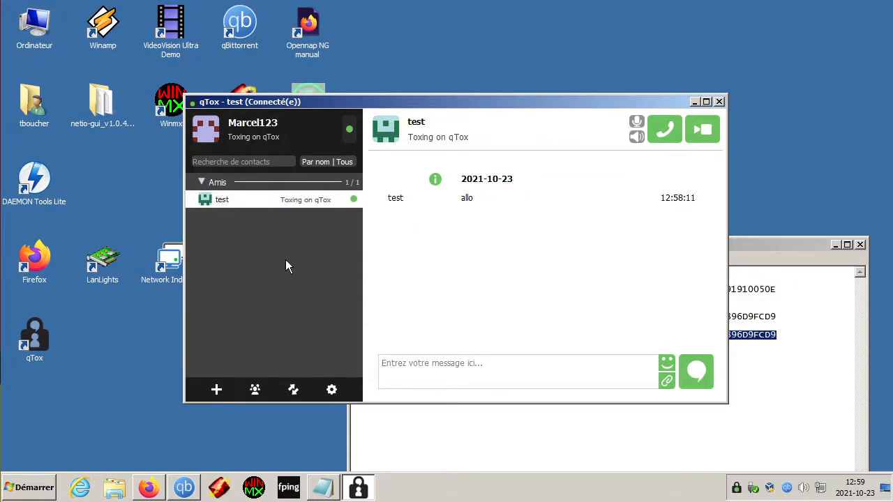
Step: Message contact test in the Amis circle with 'bonjour test' and peek at the emoji picker
{"action": "left_click", "coordinate": [235, 185]}
{"action": "left_click", "coordinate": [202, 182]}
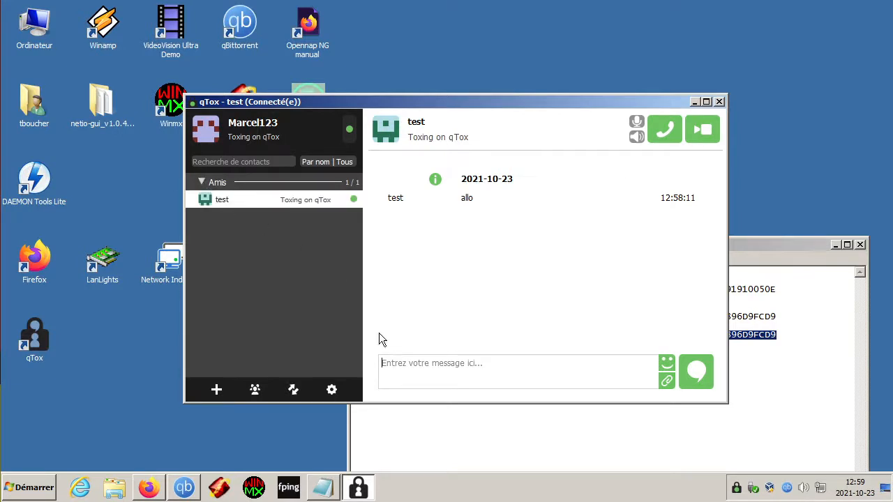
{"action": "left_click", "coordinate": [428, 364]}
{"action": "type", "text": "bonjour test"}
{"action": "key", "text": "Return"}
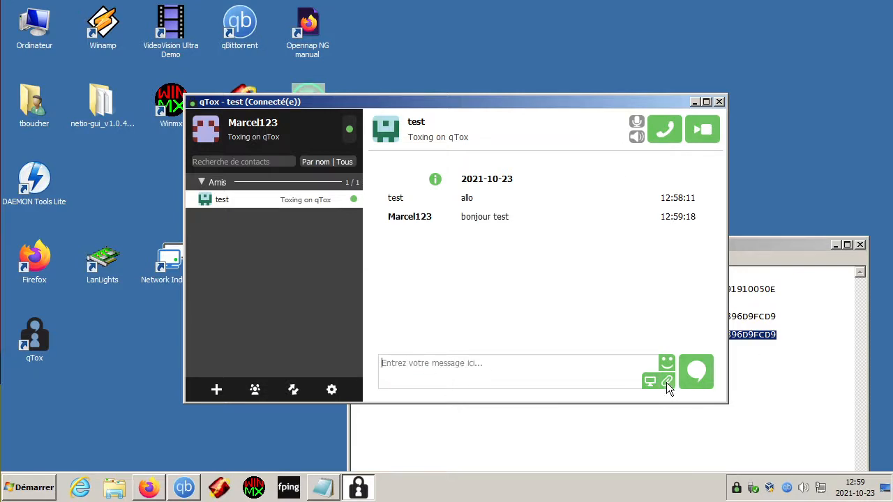
{"action": "left_click", "coordinate": [666, 362]}
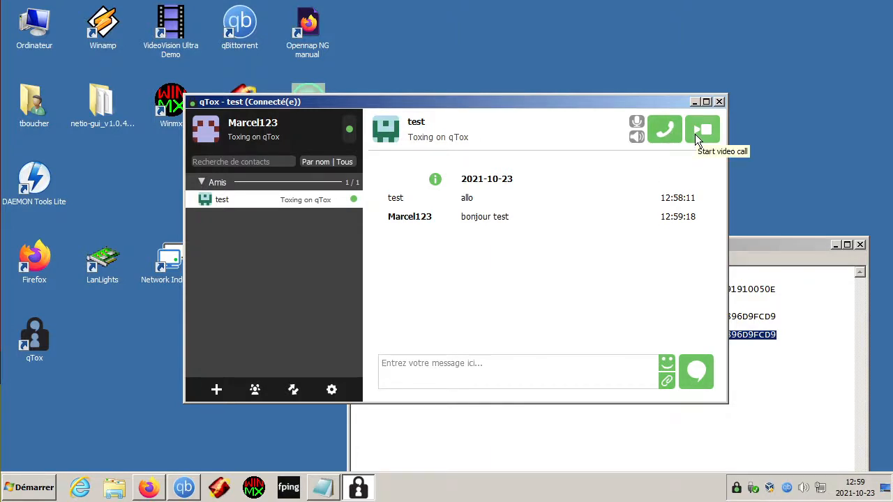
Step: Browse the Paramètres pages from general to Audio / Vidéo, ending on Interface utilisateur
{"action": "left_click", "coordinate": [332, 389]}
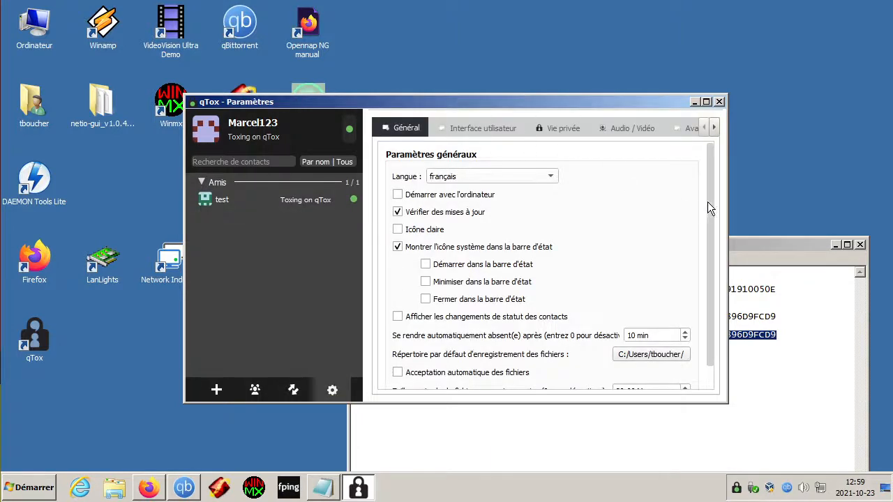
{"action": "mouse_move", "coordinate": [709, 201]}
{"action": "left_mouse_down"}
{"action": "mouse_move", "coordinate": [711, 217]}
{"action": "mouse_move", "coordinate": [708, 196]}
{"action": "left_mouse_up"}
{"action": "left_click", "coordinate": [625, 127]}
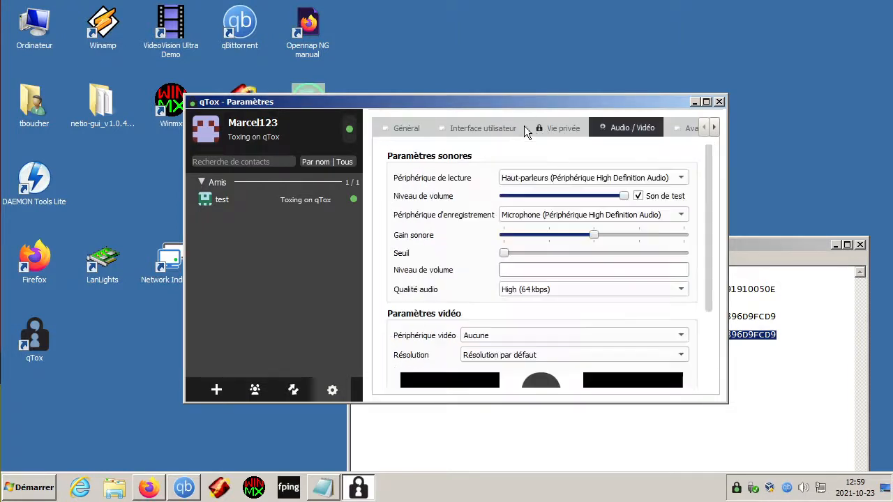
{"action": "left_click", "coordinate": [473, 130]}
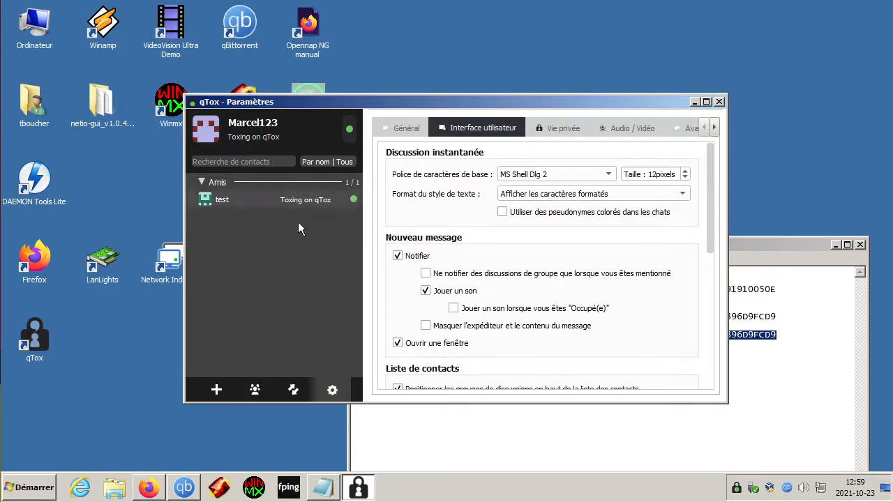
{"action": "left_click_drag", "start_coordinate": [344, 102], "coordinate": [317, 85]}
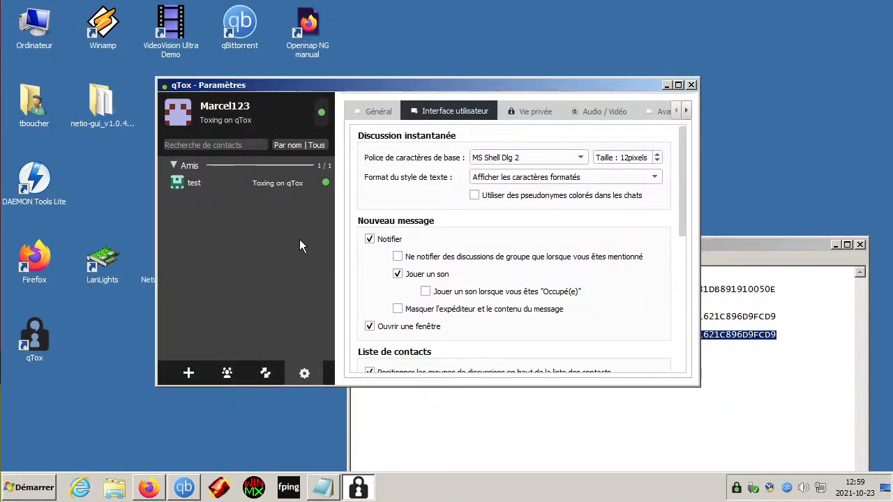